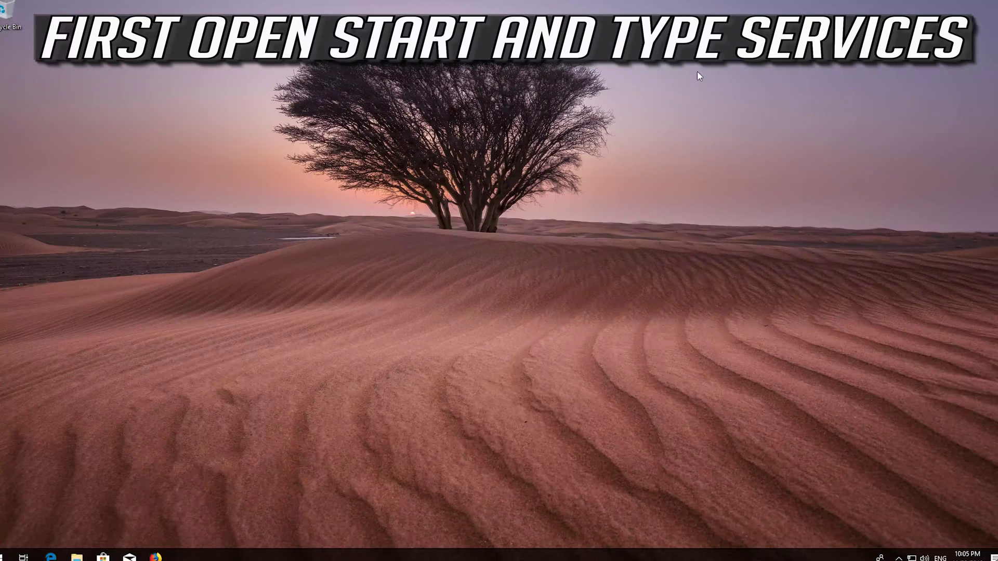
Search the Start menu for 'services' and launch the Services console.
text(services)
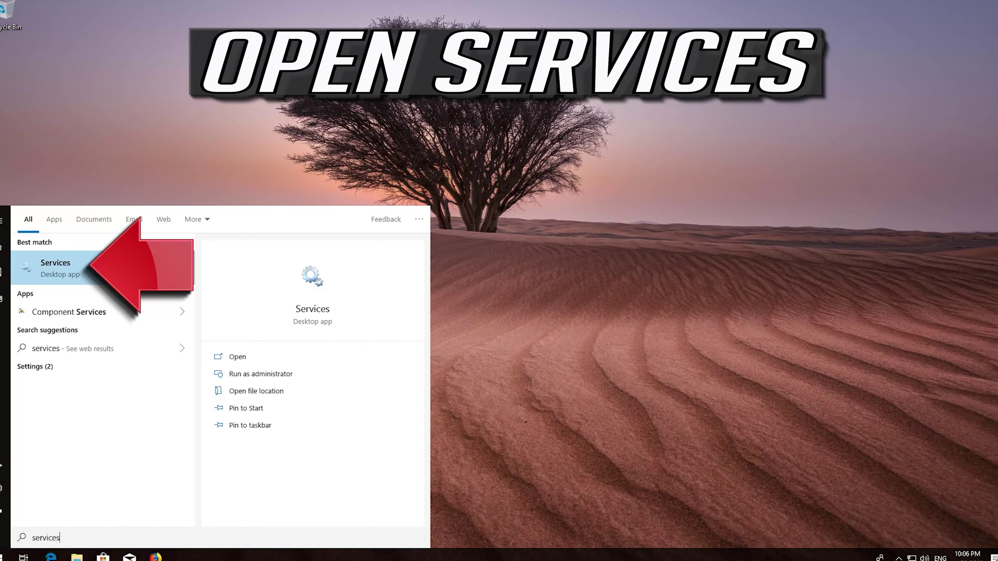
click(103, 265)
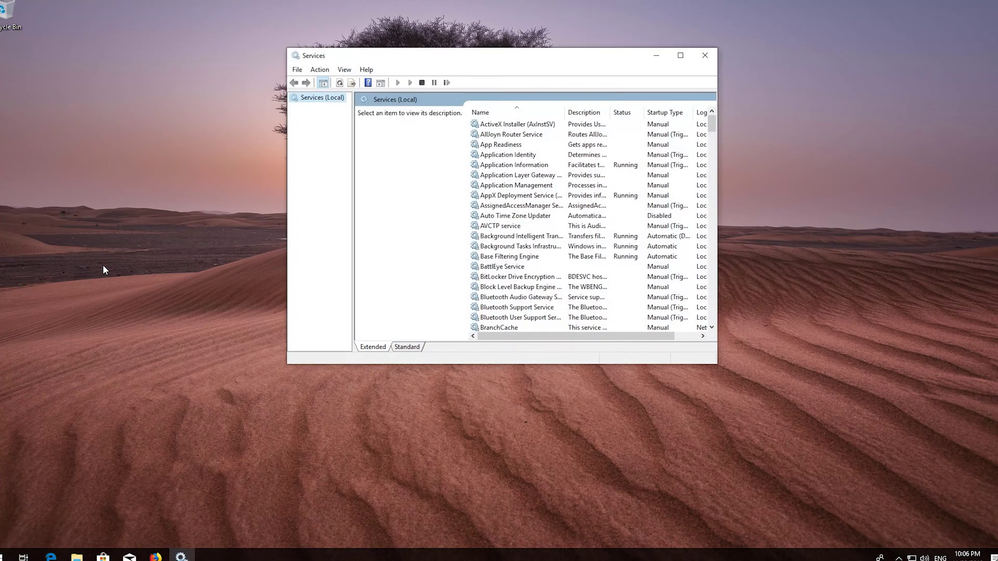
Locate Windows Update in the services list and open its Properties dialog.
click(499, 226)
scroll(498, 225, down, 8)
scroll(498, 225, down, 20)
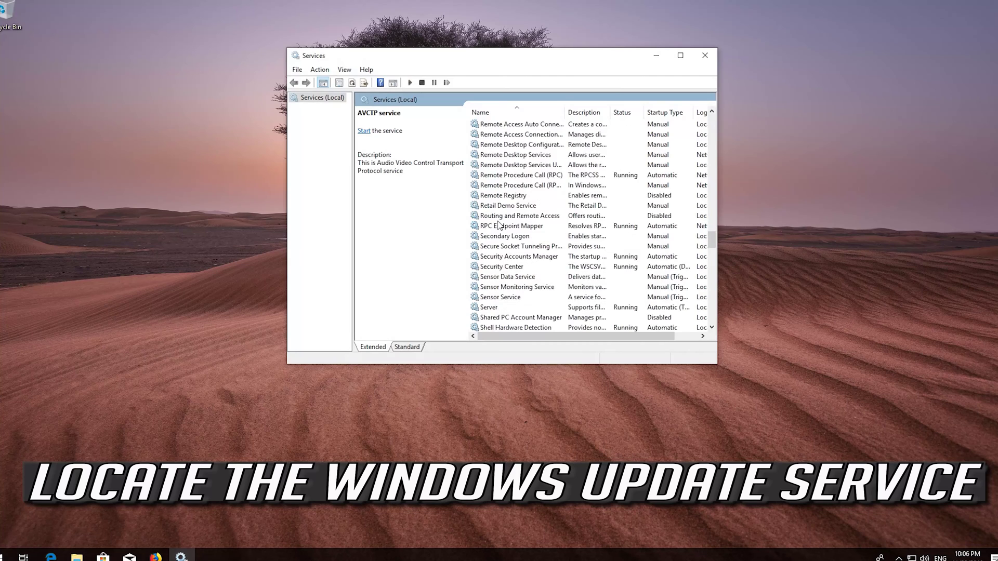
scroll(498, 224, down, 11)
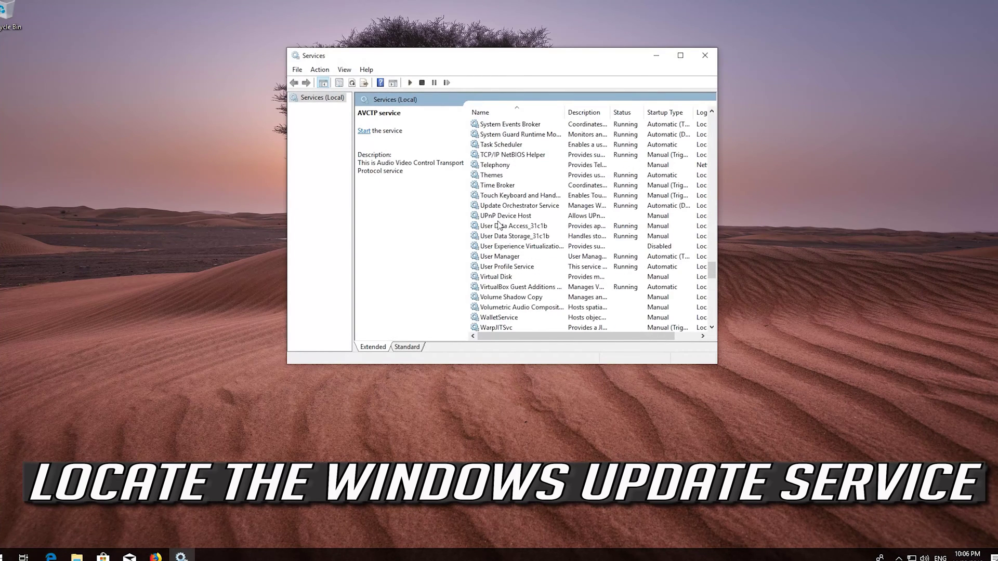
scroll(499, 226, down, 5)
scroll(499, 225, down, 10)
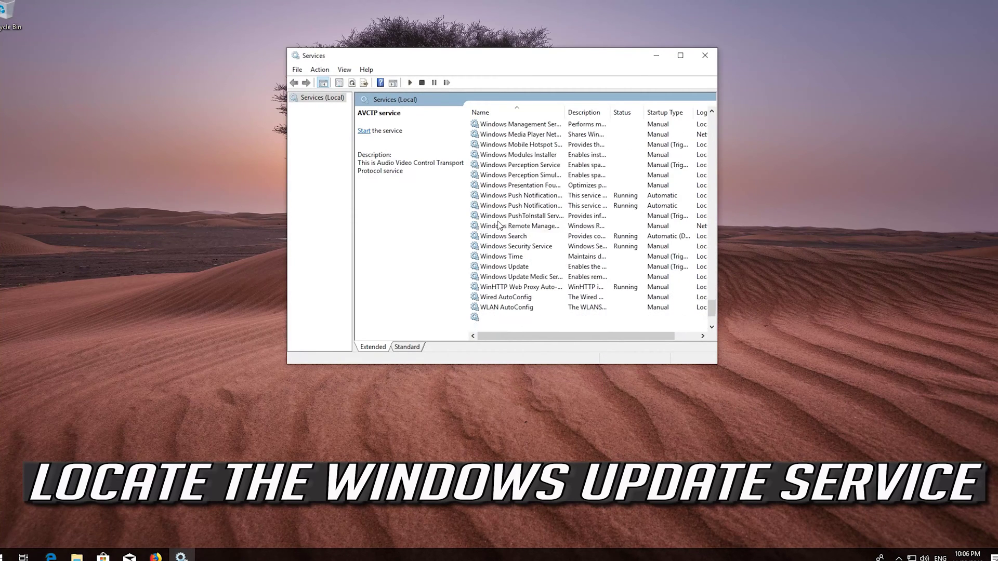
click(507, 267)
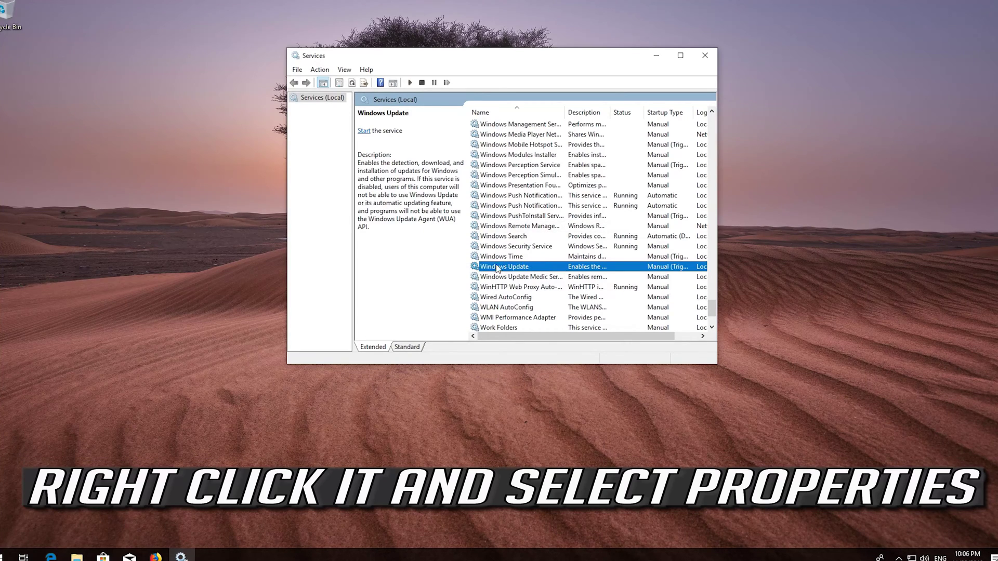
right_click(516, 268)
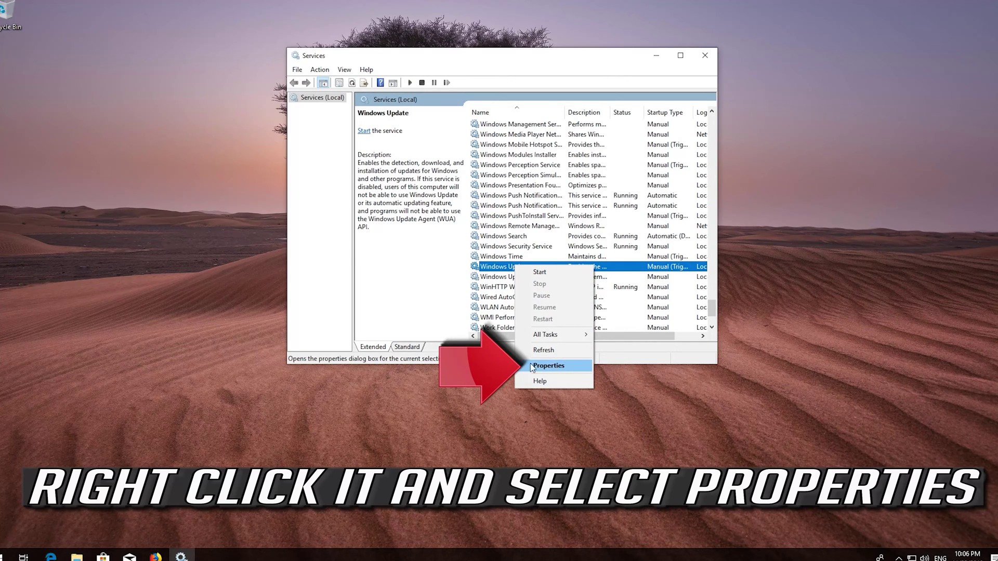
click(555, 365)
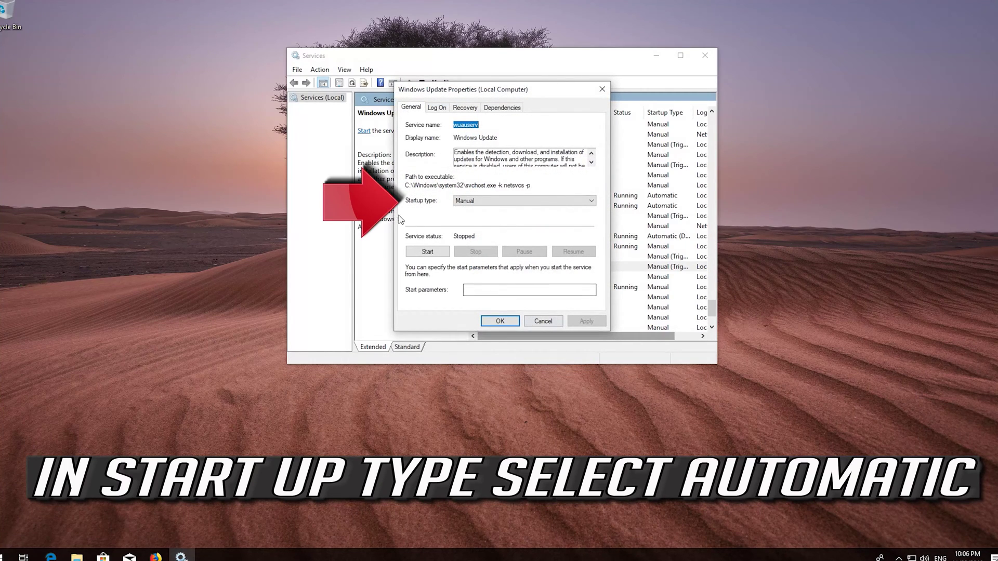
Change Windows Update's startup type from Manual to Automatic, apply, and close the dialog.
click(518, 201)
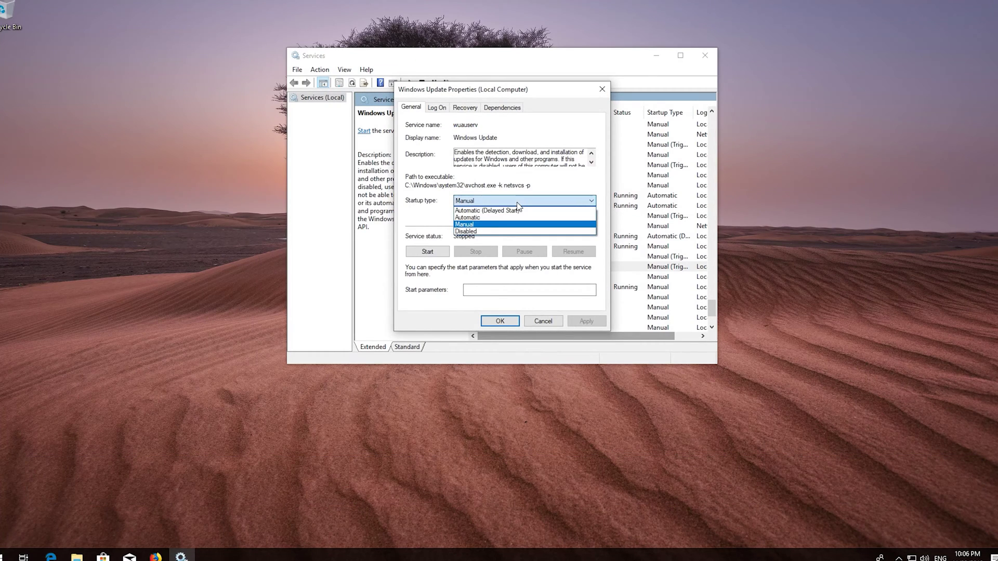
click(493, 216)
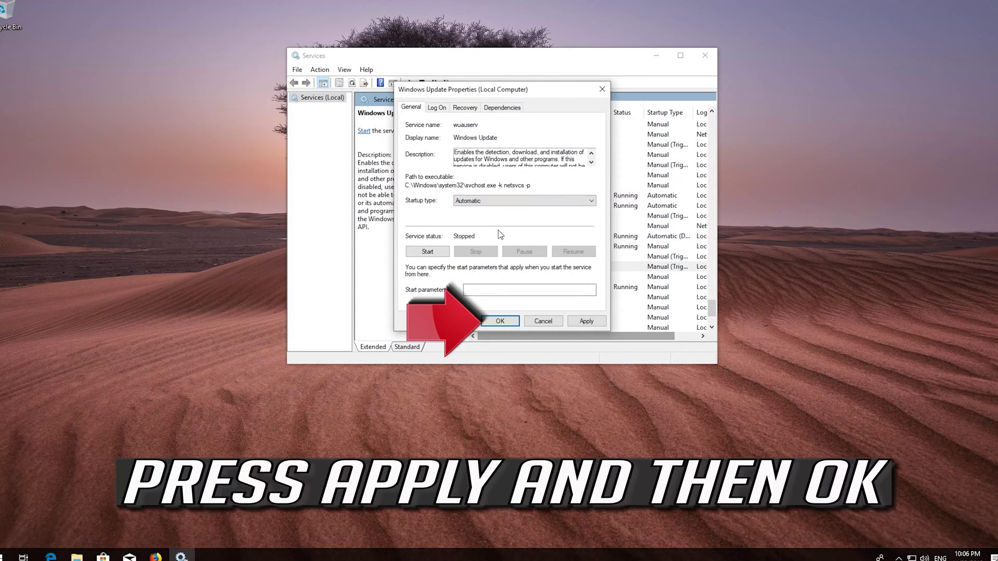
click(591, 323)
click(500, 321)
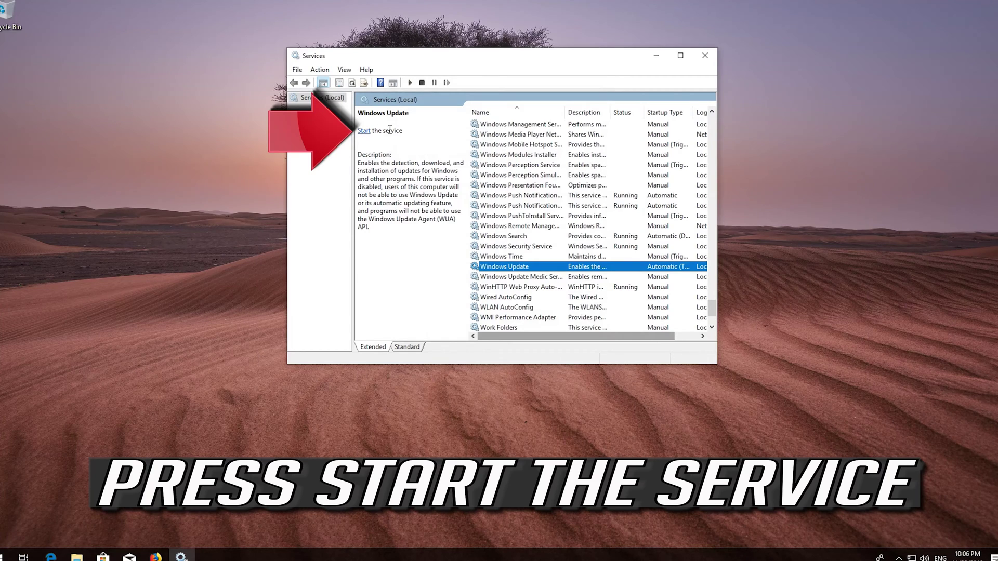
Start, then restart, the Windows Update service and close the Services window.
click(364, 131)
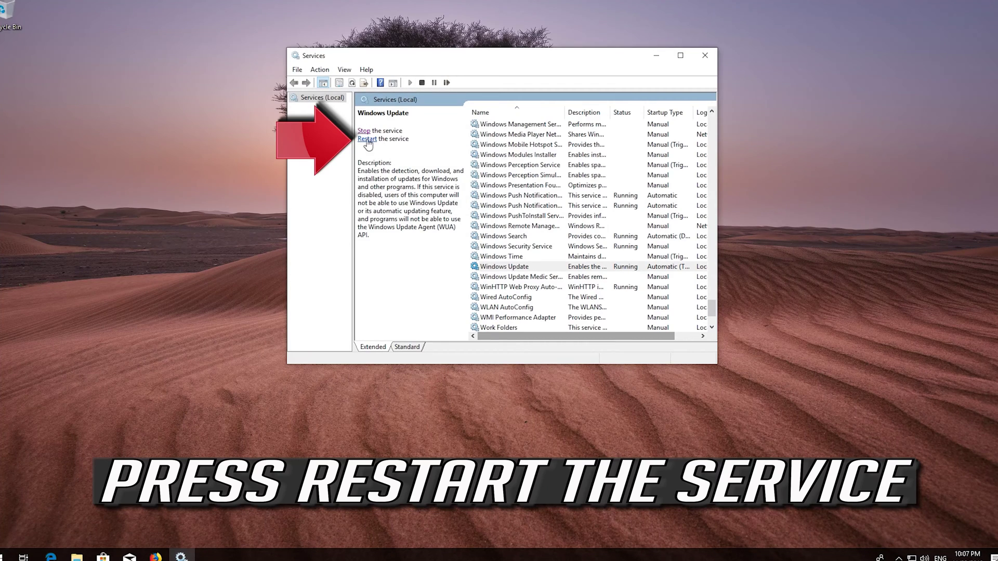
click(369, 140)
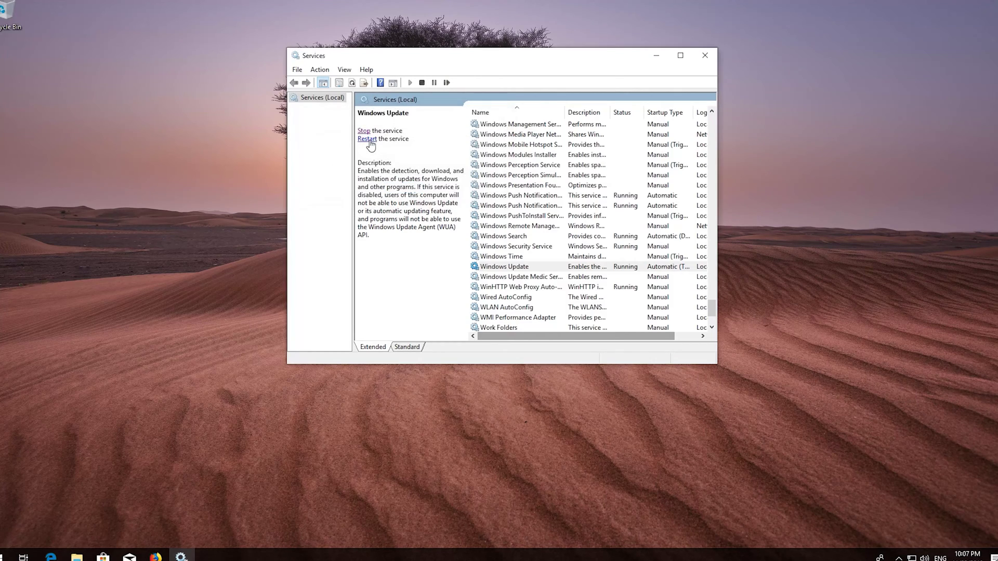
click(716, 56)
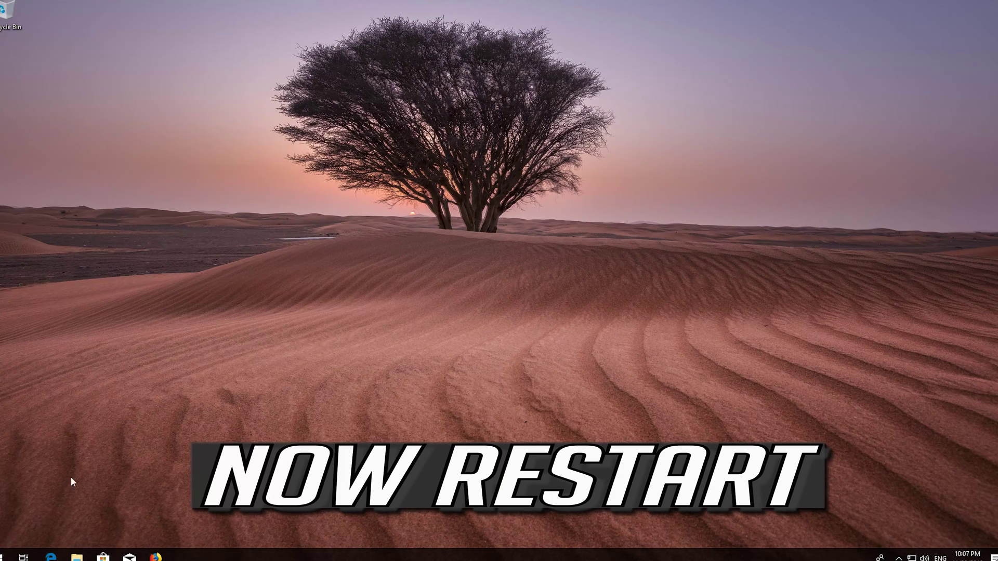
Restart Windows from the Start menu's power options.
click(8, 554)
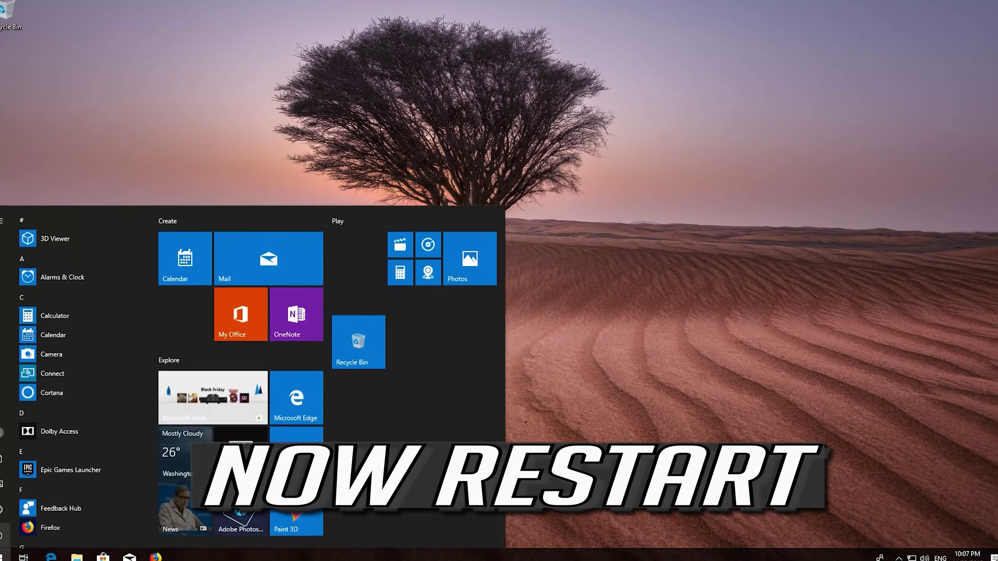
click(3, 528)
click(3, 508)
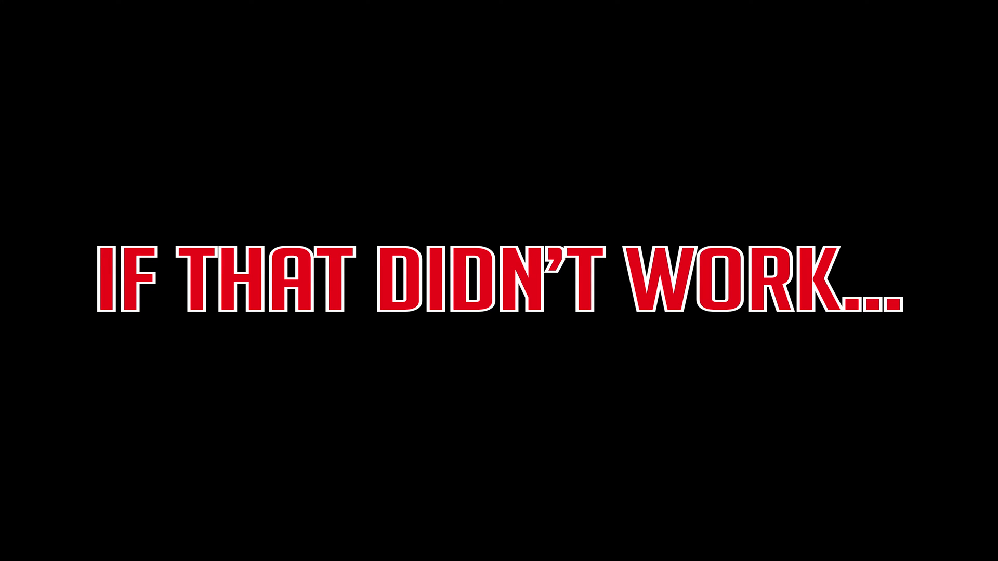
Search 'notepad' from the Start menu and launch Notepad.
key(super)
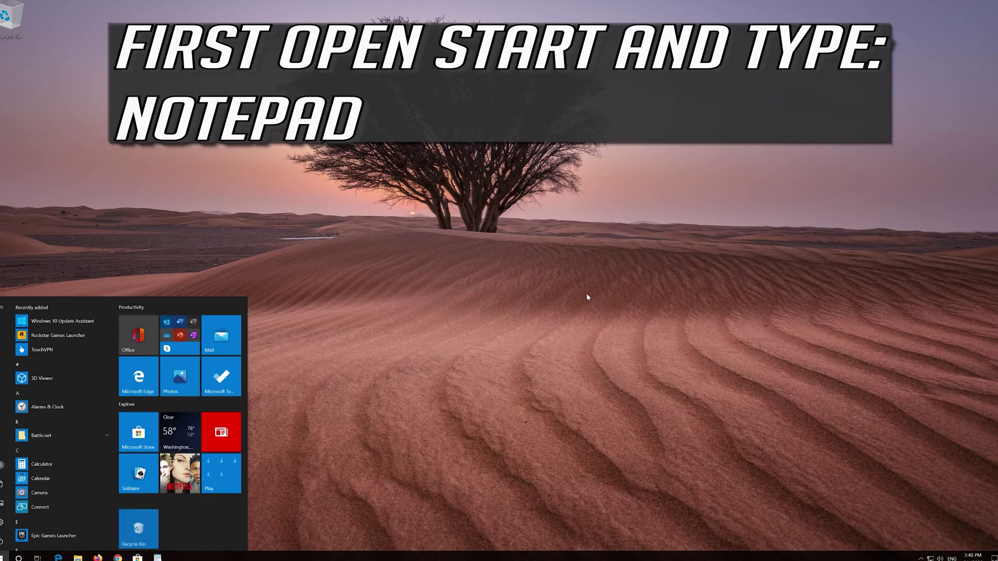
text(notepad)
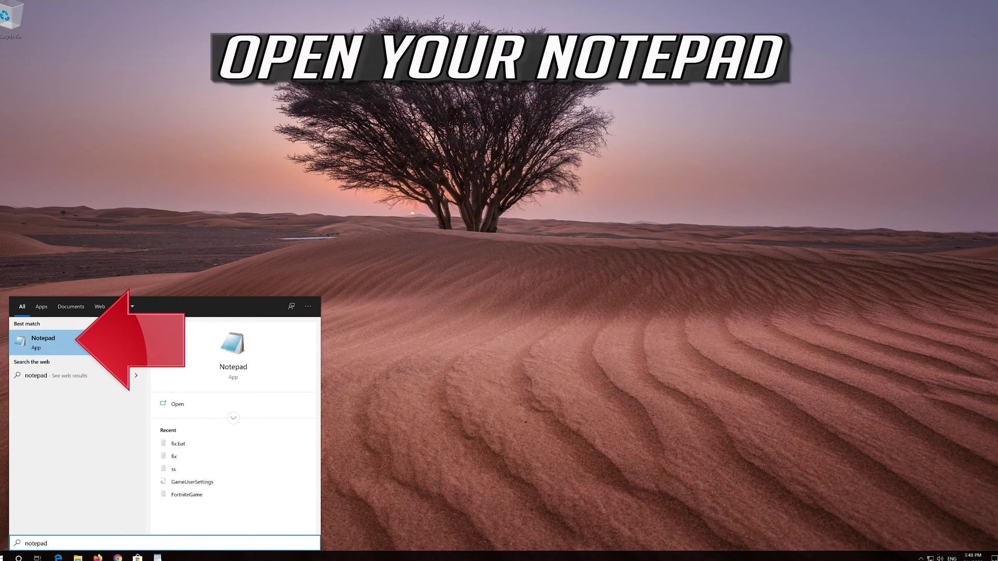
click(91, 341)
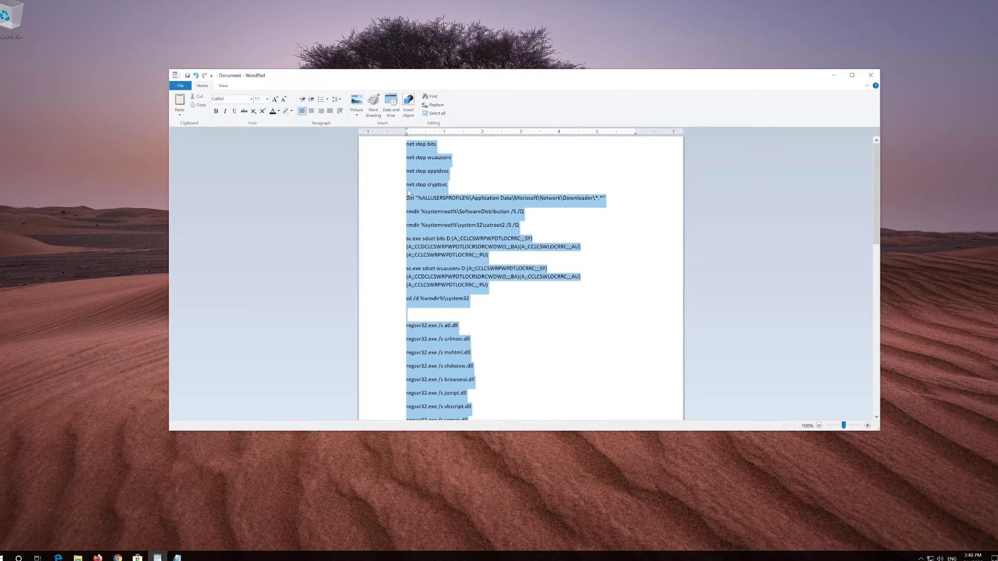
Copy the WordPad script from 'net stop bits' through 'net start cryptsvc', then minimize WordPad.
click(410, 145)
drag(411, 145, 452, 422)
scroll(506, 327, up, 1)
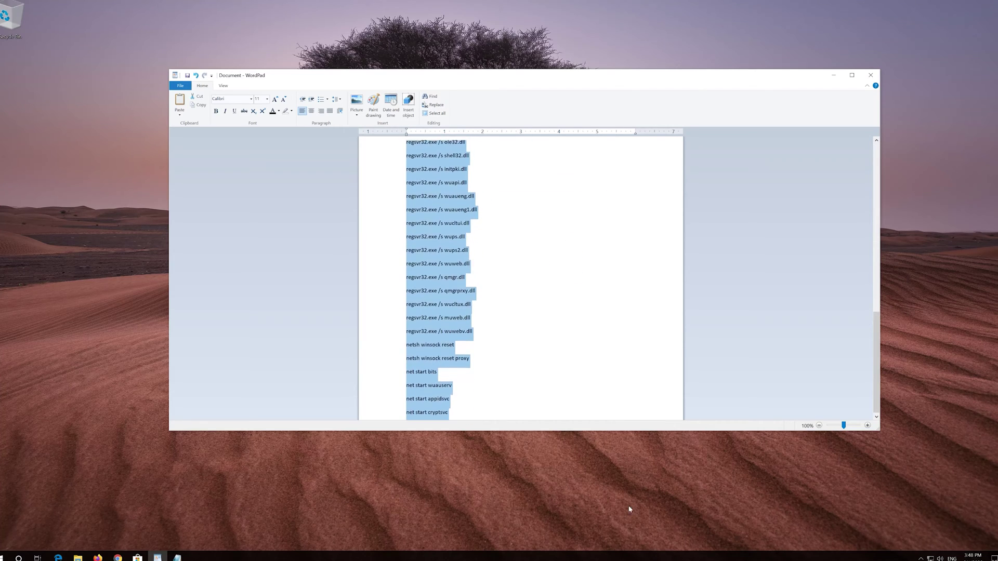
right_click(454, 230)
click(466, 242)
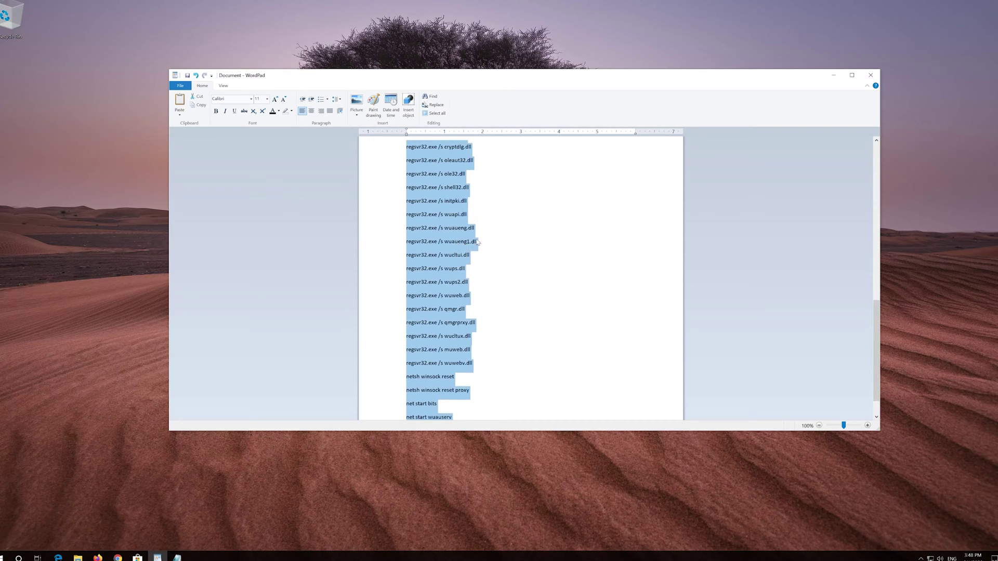
click(835, 76)
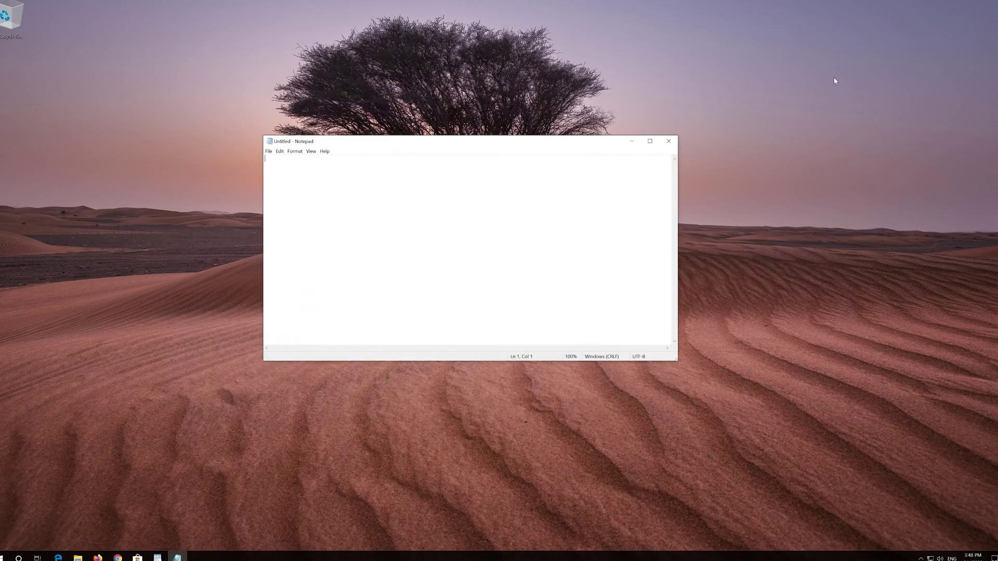
Paste the copied update-reset script into the blank Untitled Notepad document.
click(280, 151)
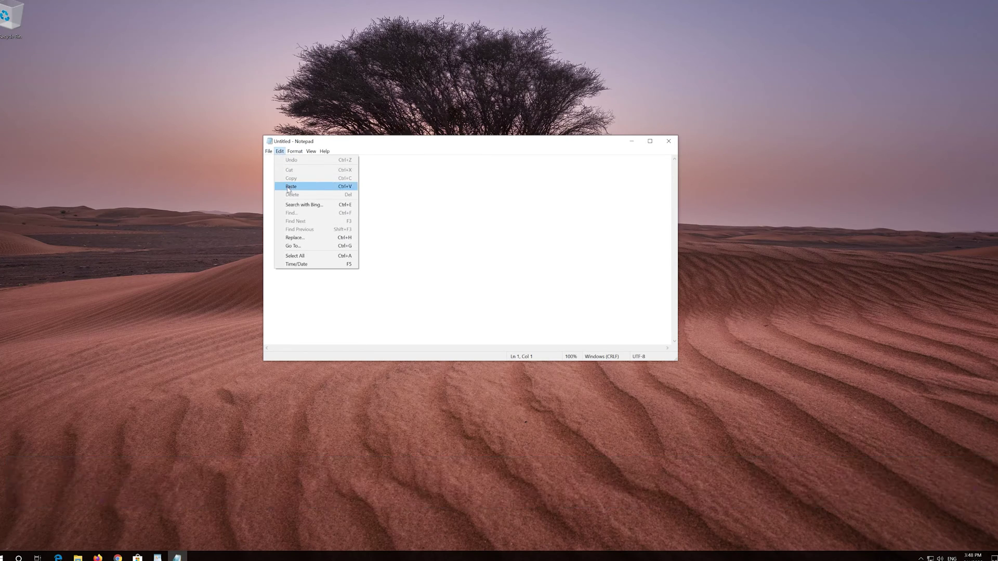
click(320, 190)
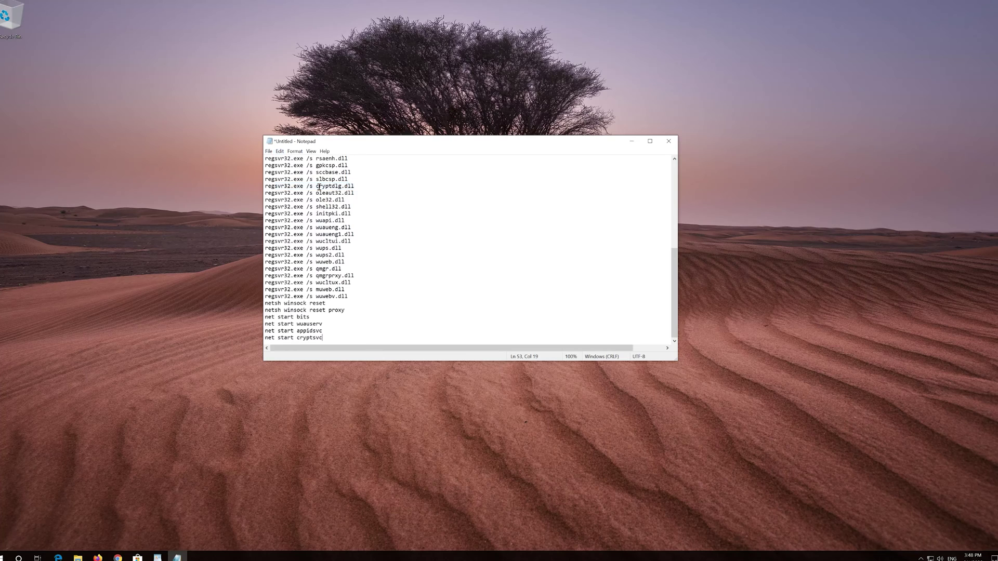
click(270, 152)
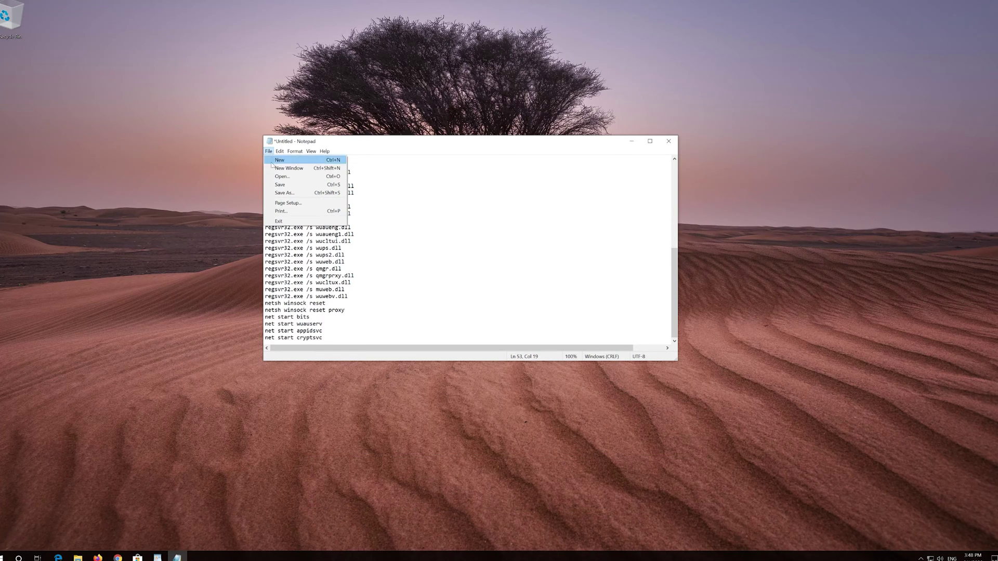
Save the script to the Desktop as fix.bat with 'All Files' type, then close Notepad.
click(285, 193)
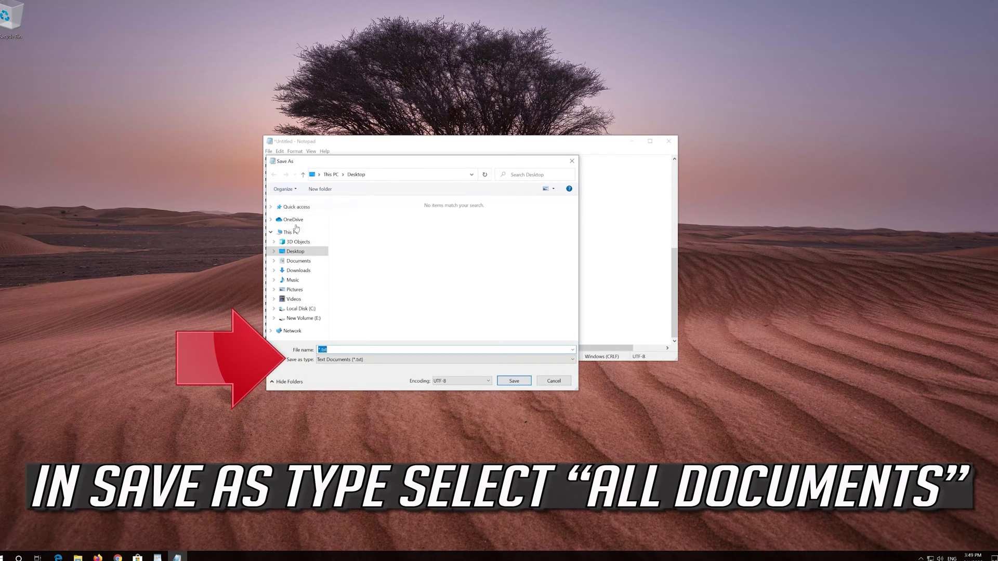
click(338, 364)
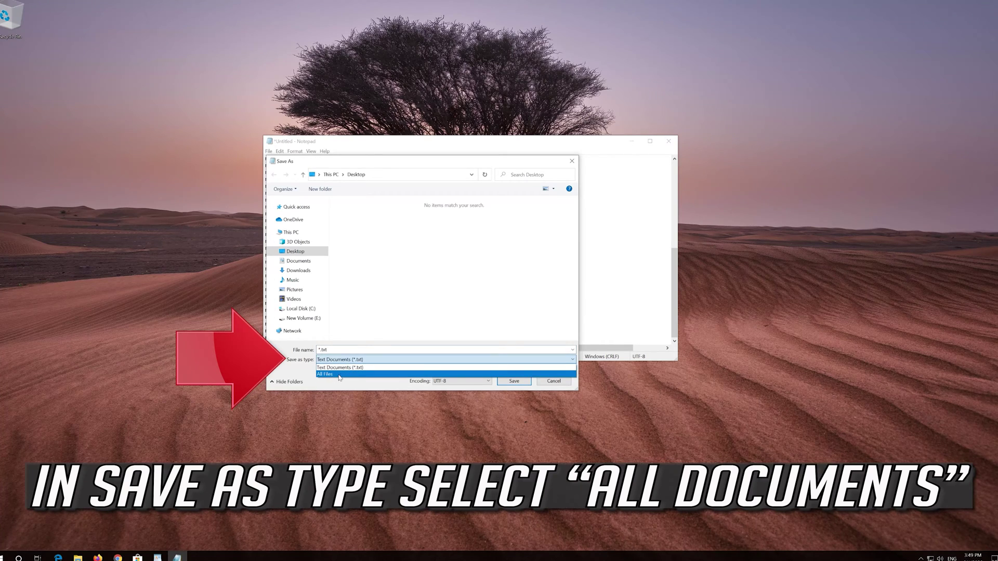
click(336, 374)
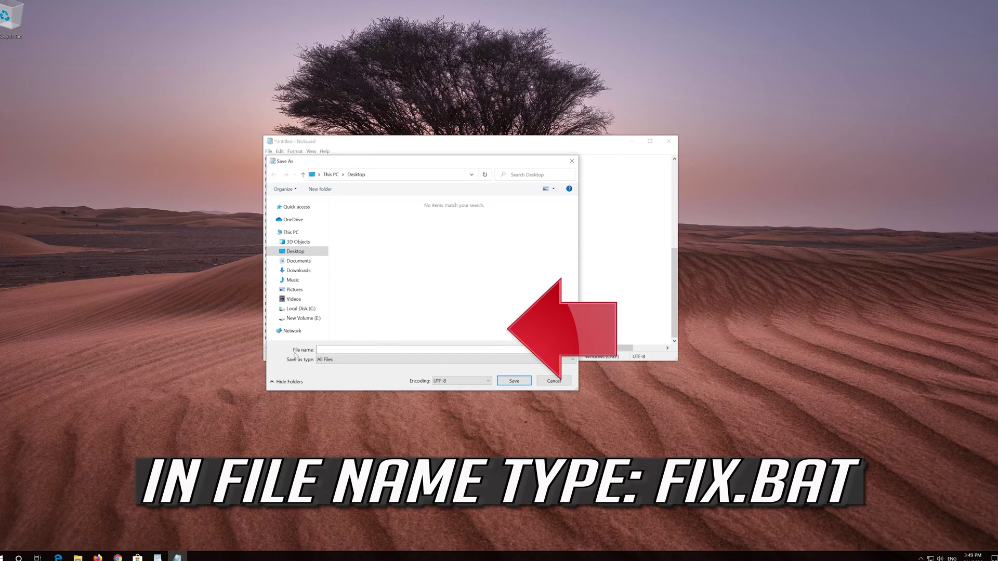
click(325, 348)
text(fix.bat)
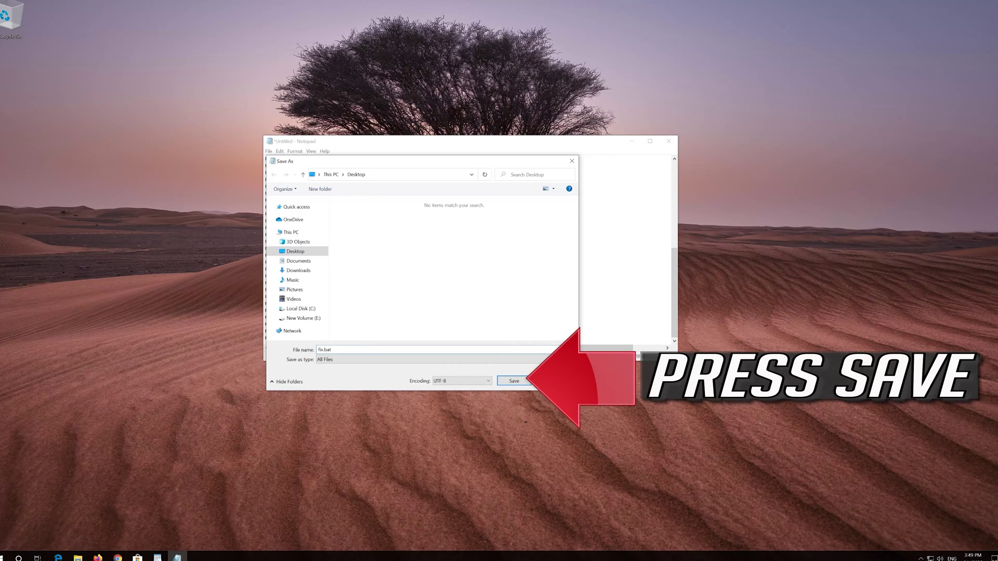
click(514, 381)
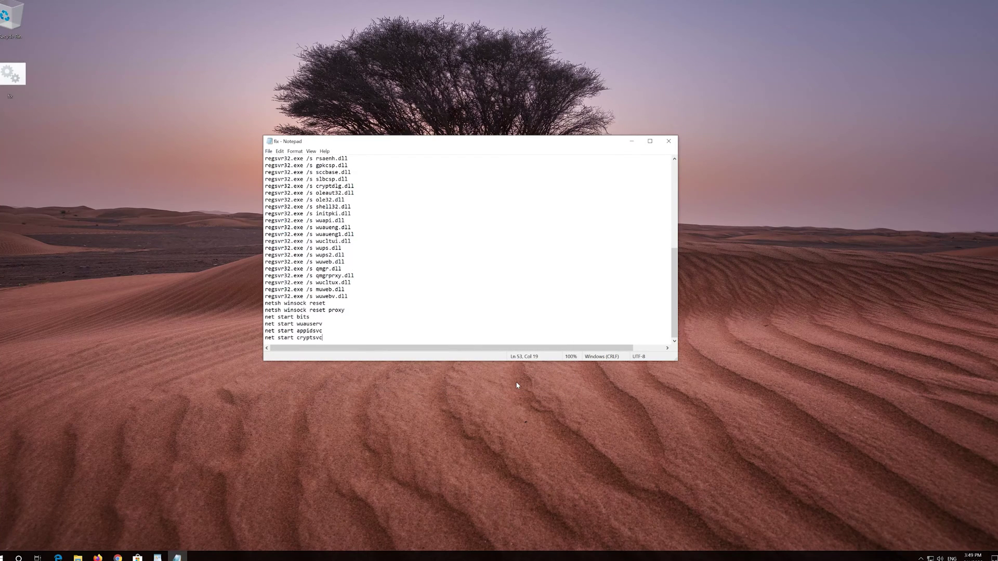
click(669, 141)
Run fix.bat as administrator, approve the UAC prompt, and answer Y to continue the reset.
right_click(1, 74)
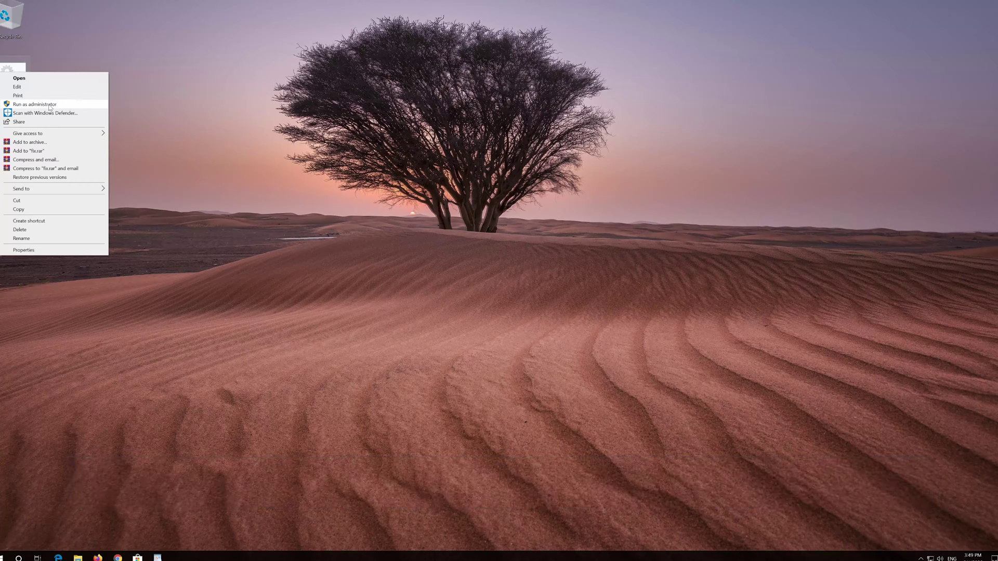
click(50, 106)
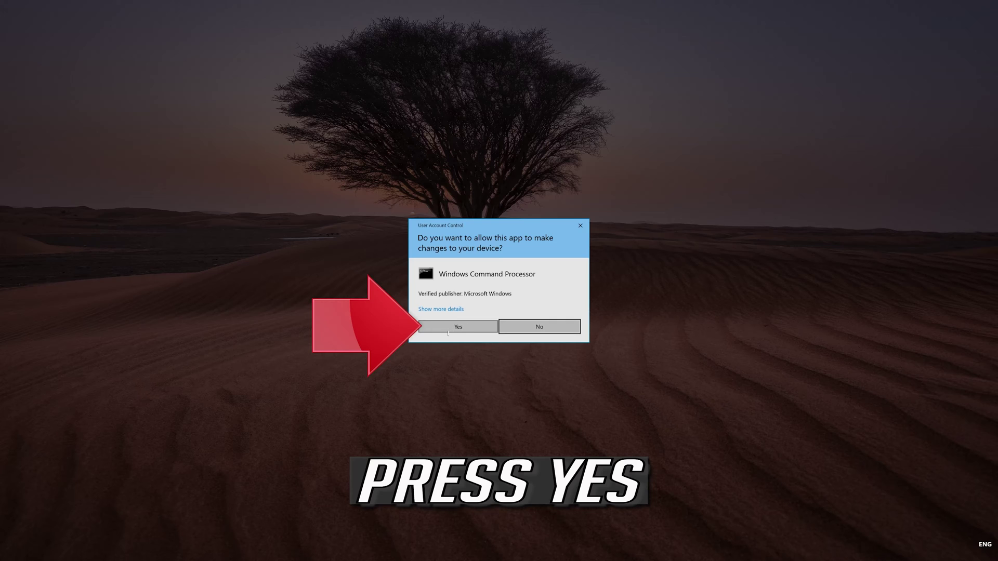
click(459, 327)
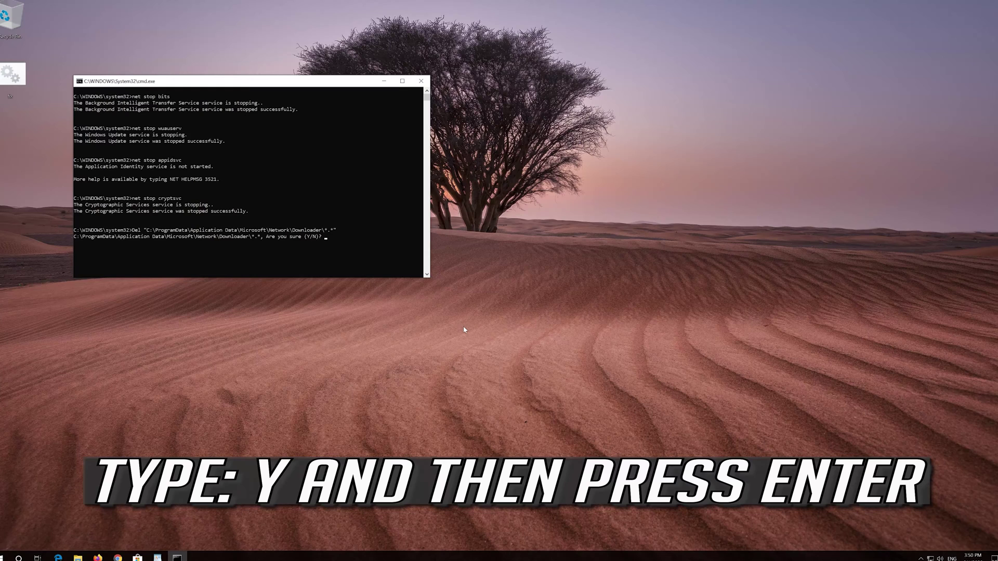
text(Y)
key(Return)
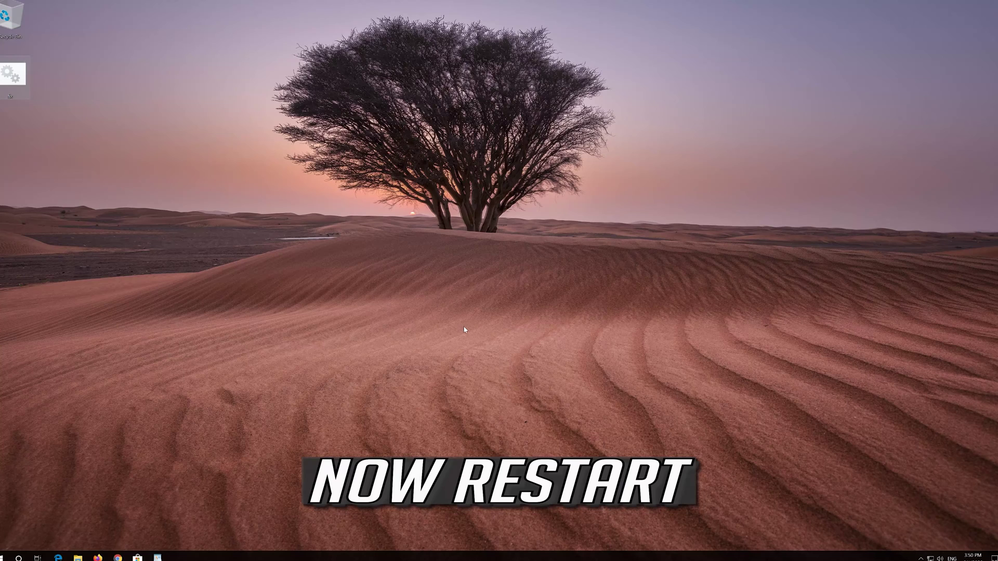
click(5, 557)
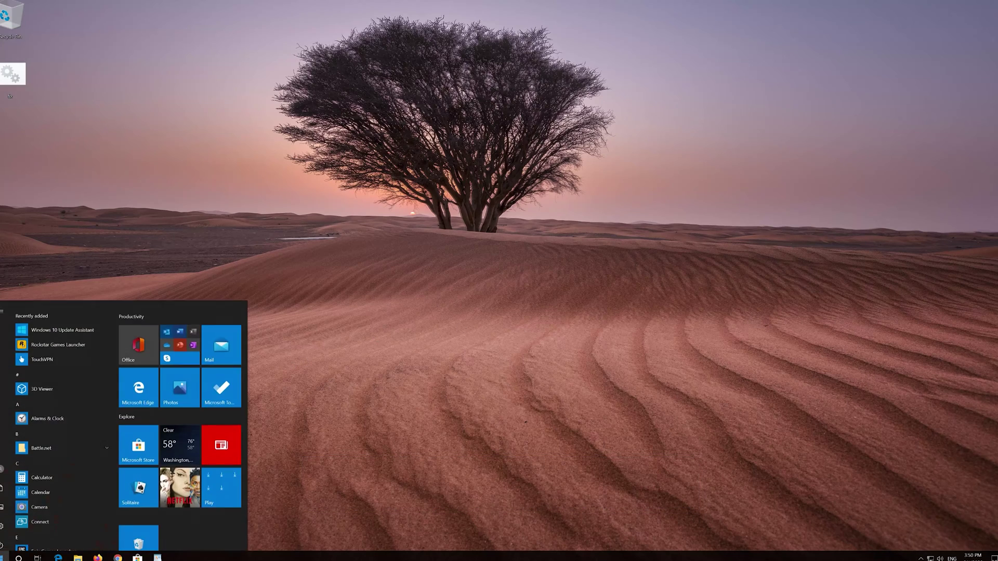
Restart the PC from the Start menu power options, then open a new Chrome window.
click(8, 541)
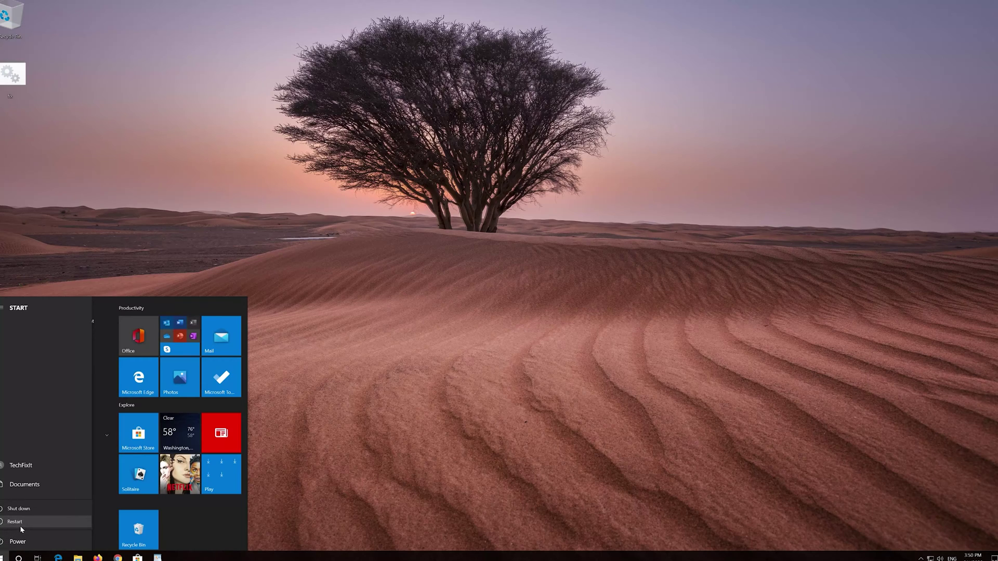
click(20, 526)
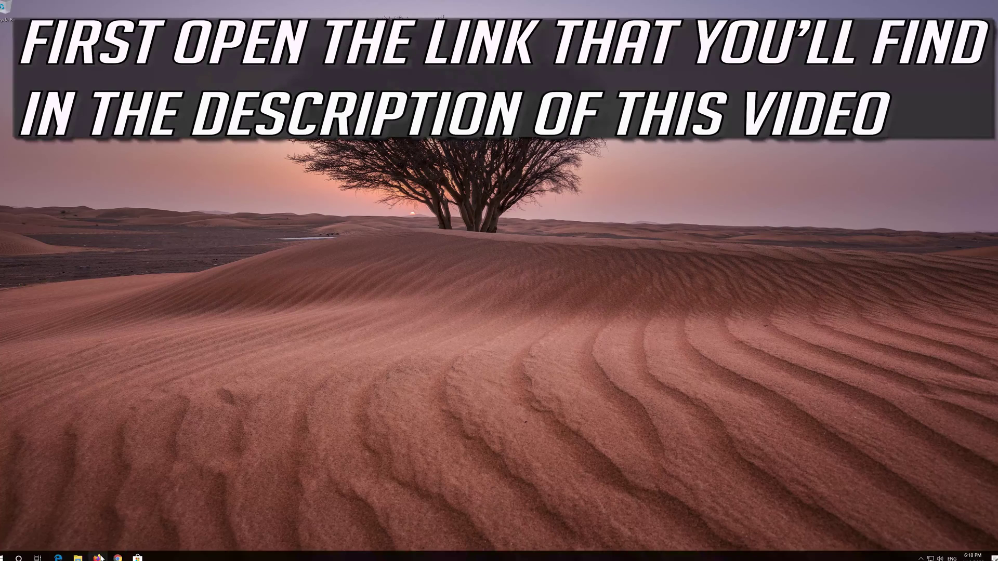
click(118, 557)
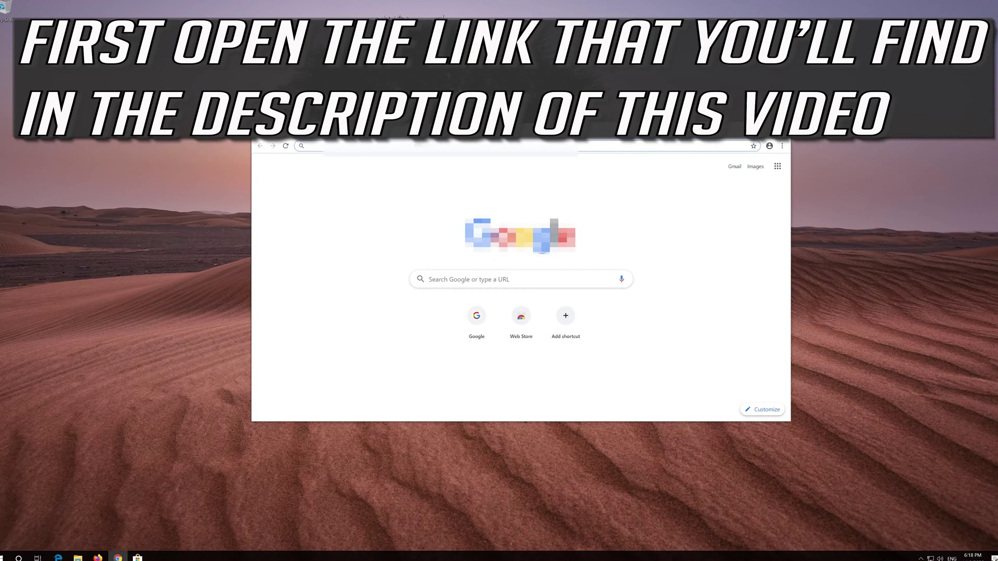
Download the Media Creation Tool from Microsoft's Download Windows 10 page, close Chrome, and launch the tool.
key(ctrl+v)
key(Return)
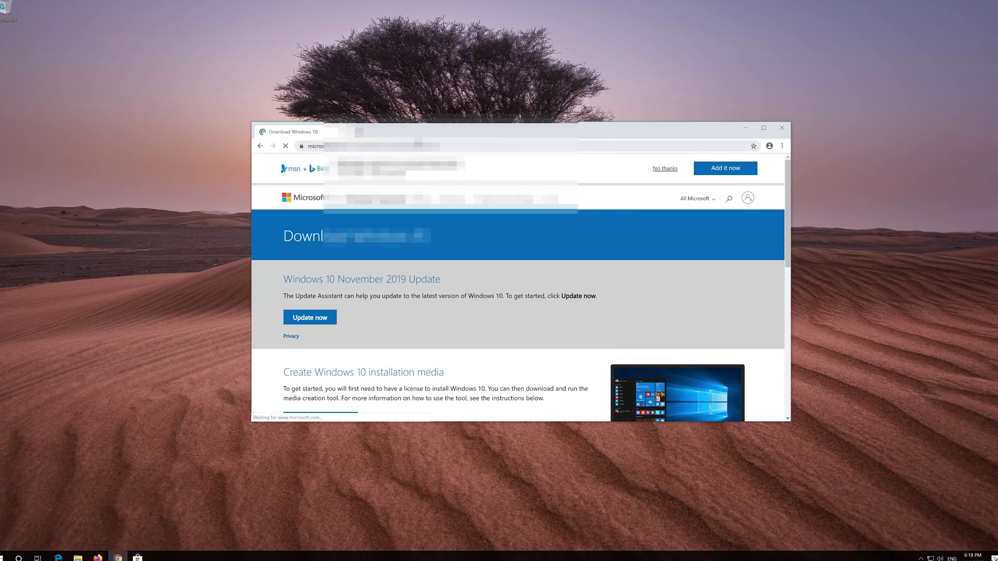
scroll(474, 283, down, 1)
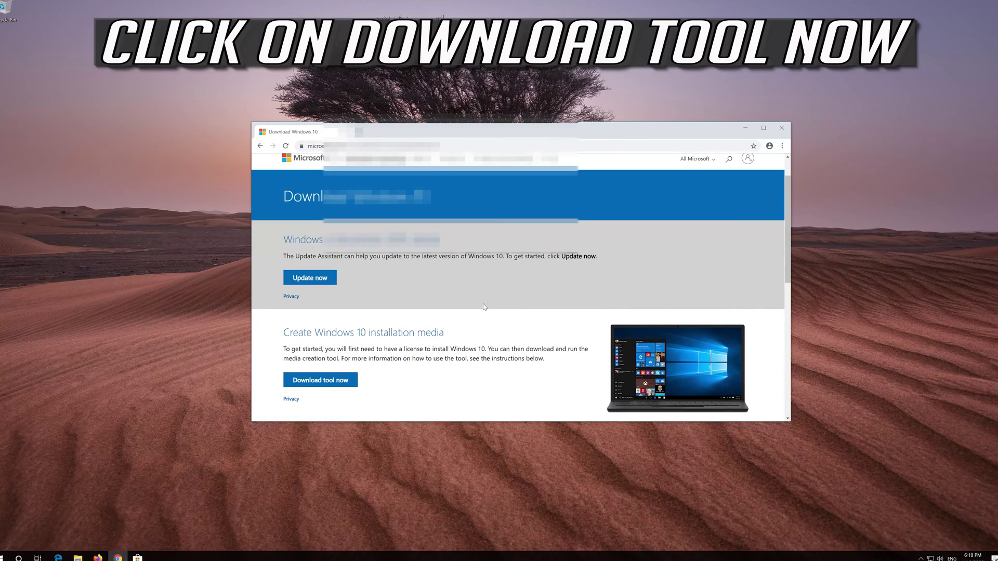
click(340, 381)
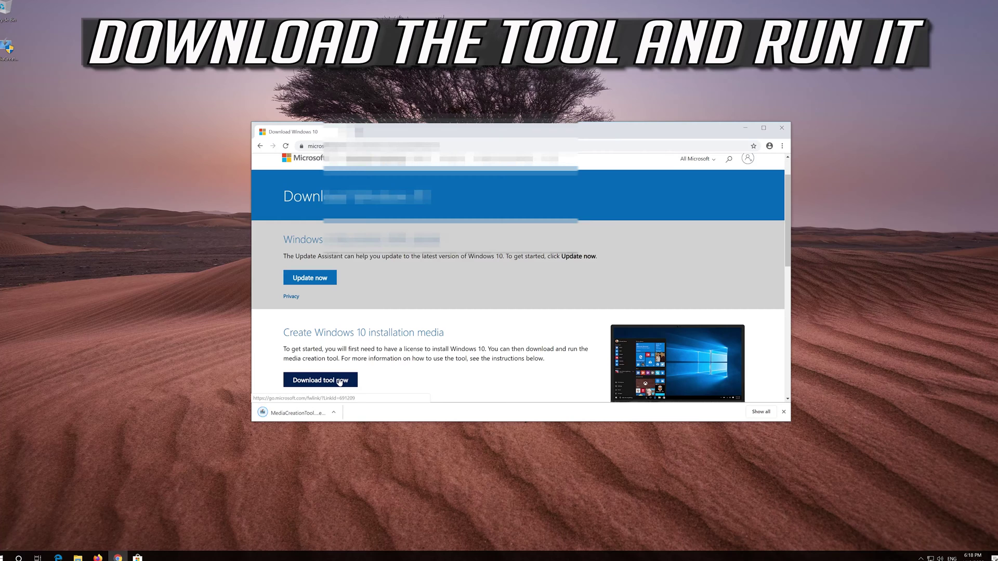
click(782, 128)
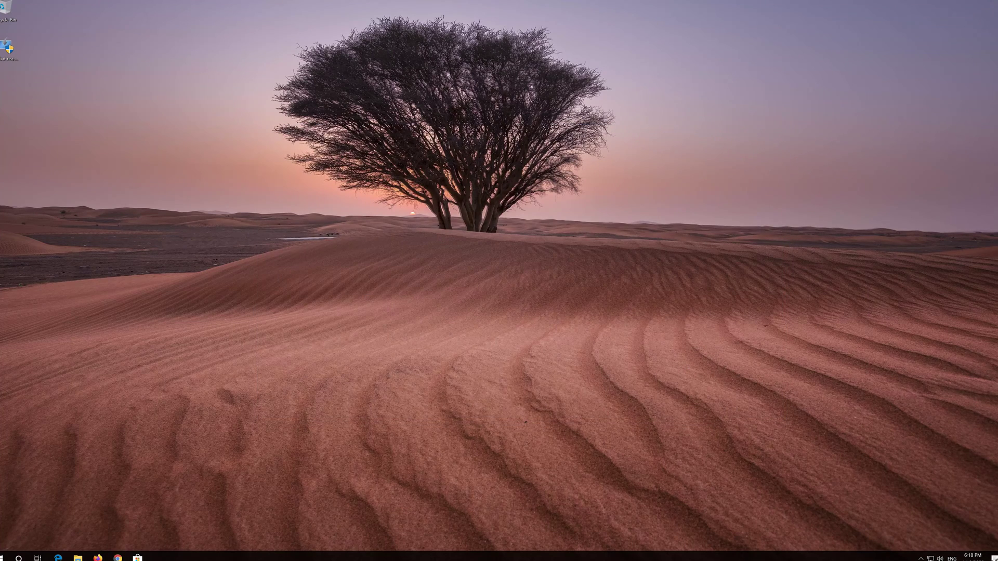
double_click(5, 51)
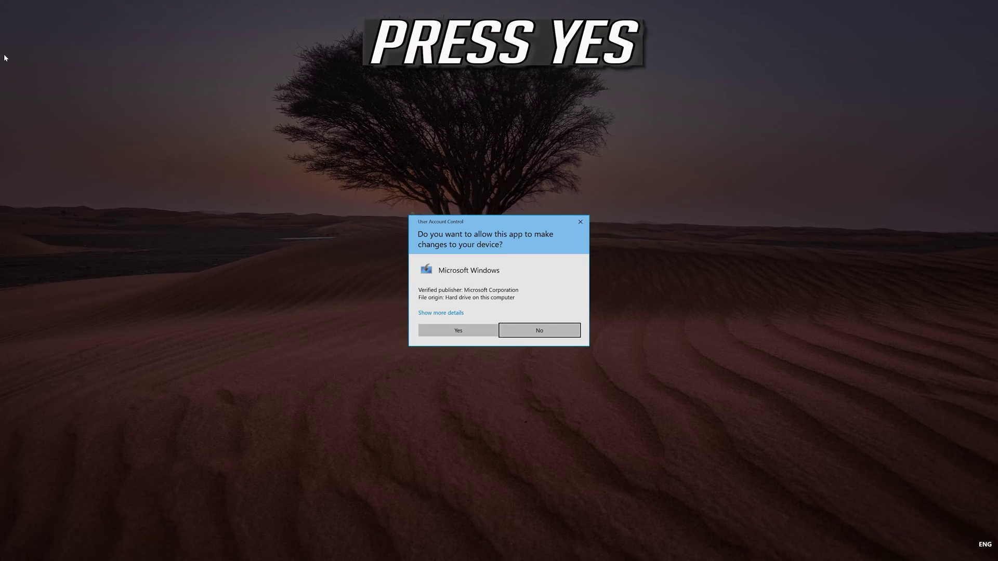
Approve UAC, accept both license terms, choose Upgrade this PC now, and install keeping files and apps.
click(455, 331)
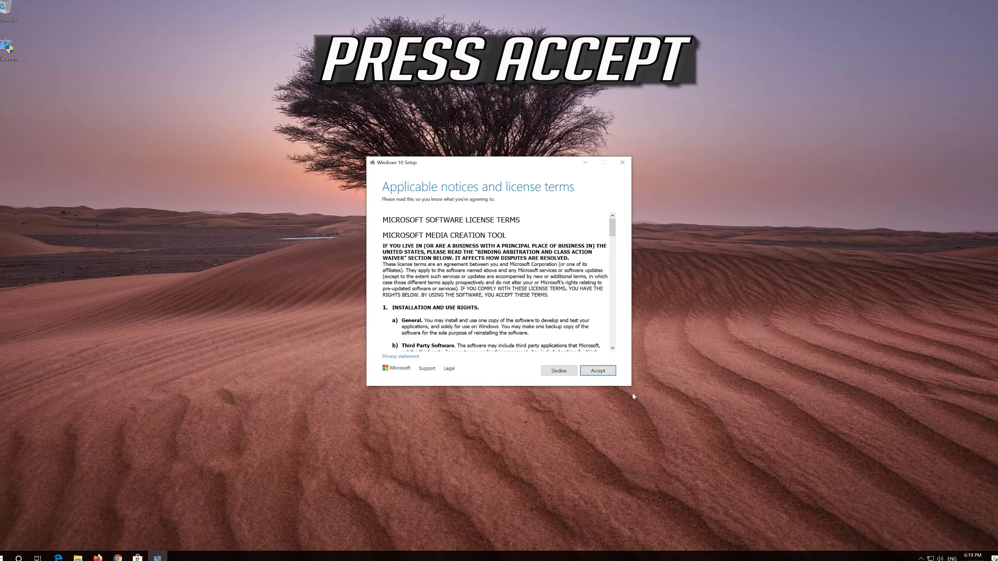
click(612, 370)
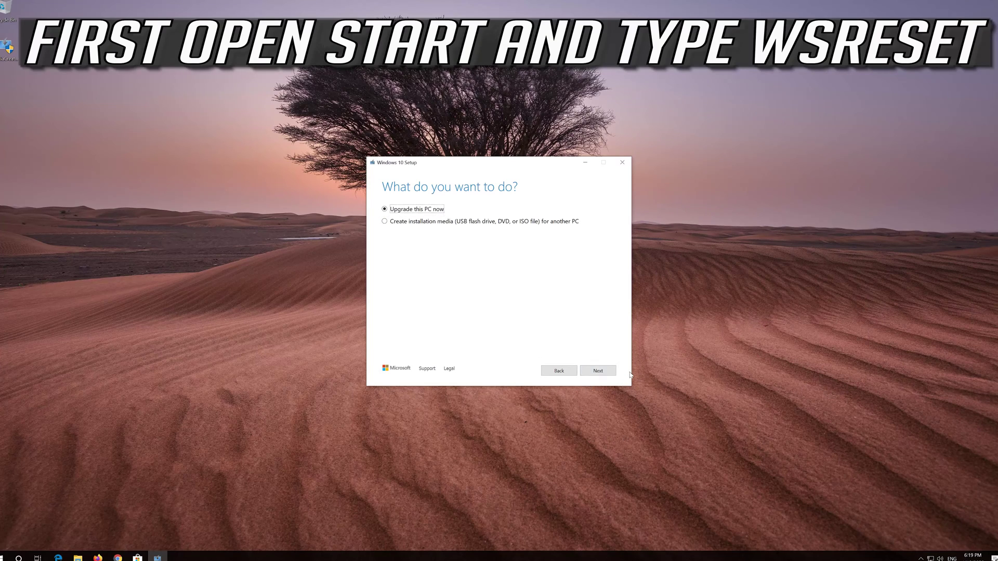
click(594, 374)
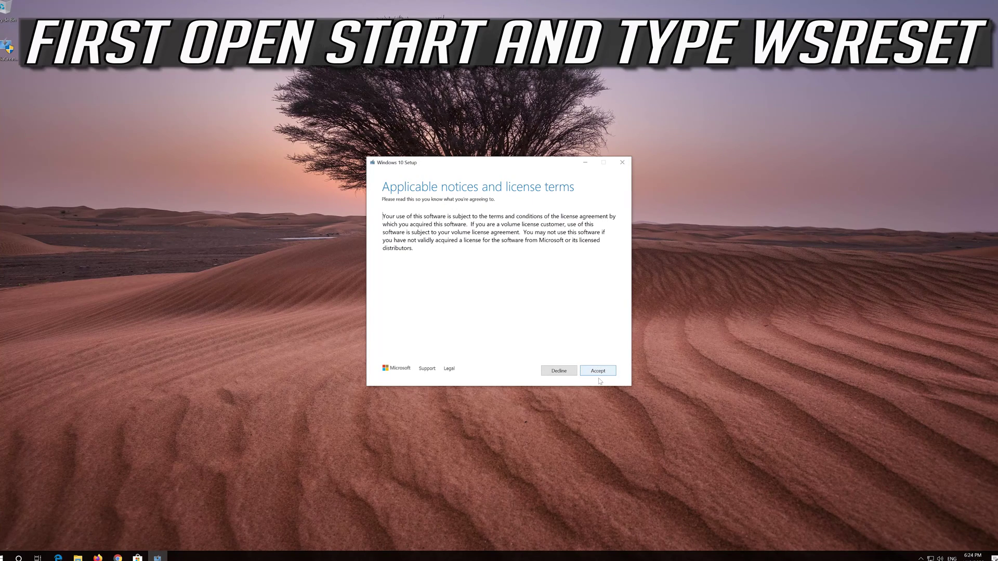
click(603, 370)
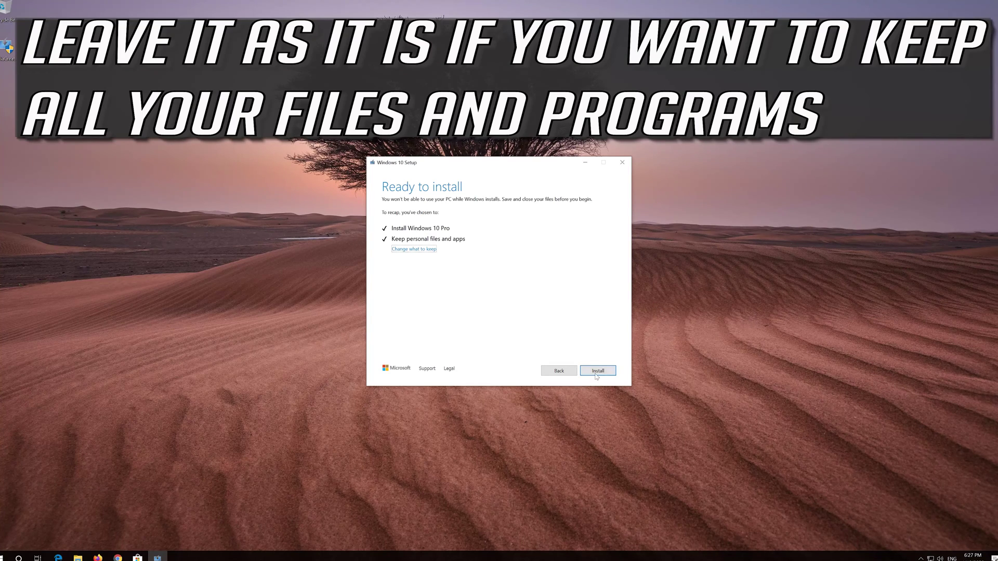
click(596, 373)
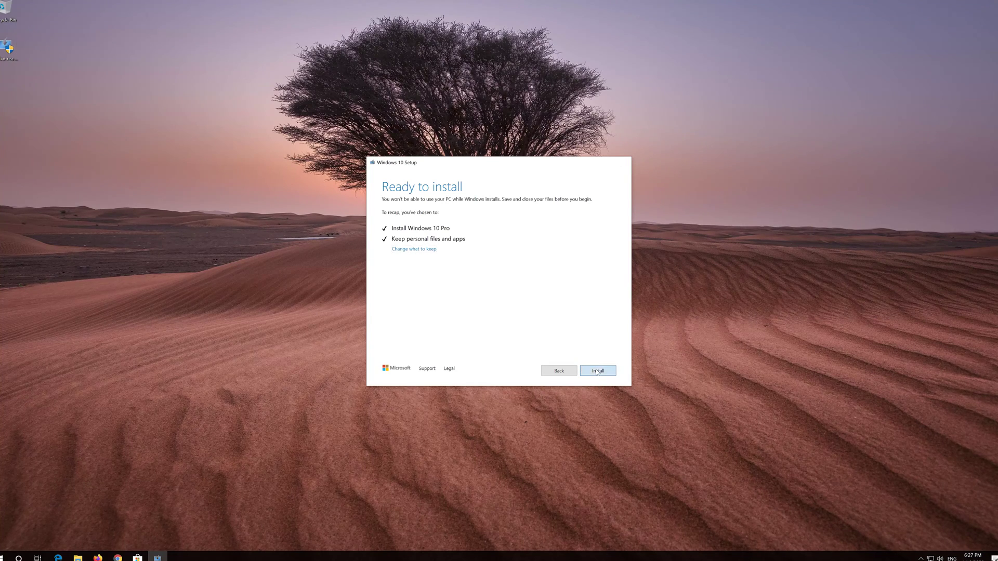